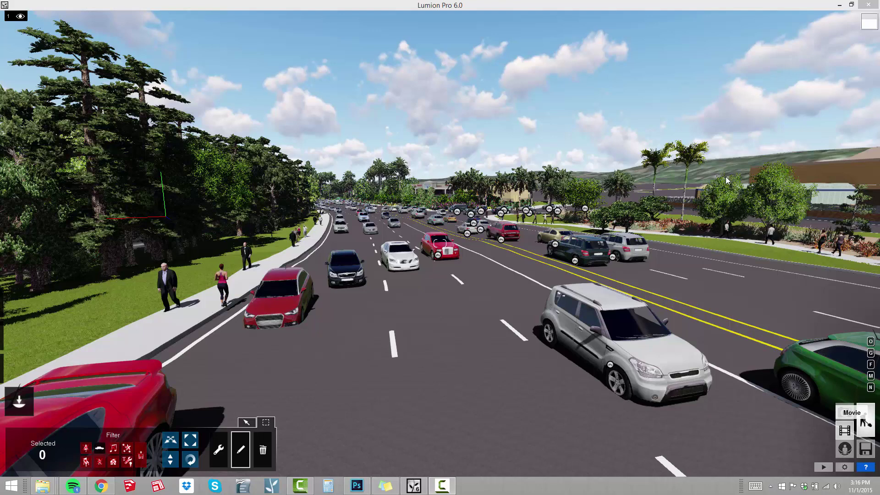
Step: Box-select the vehicles on the road around the side-street junction and leave multi-selection mode for placement mode
right_click_drag(423, 307, 450, 279)
key("w")
key("q")
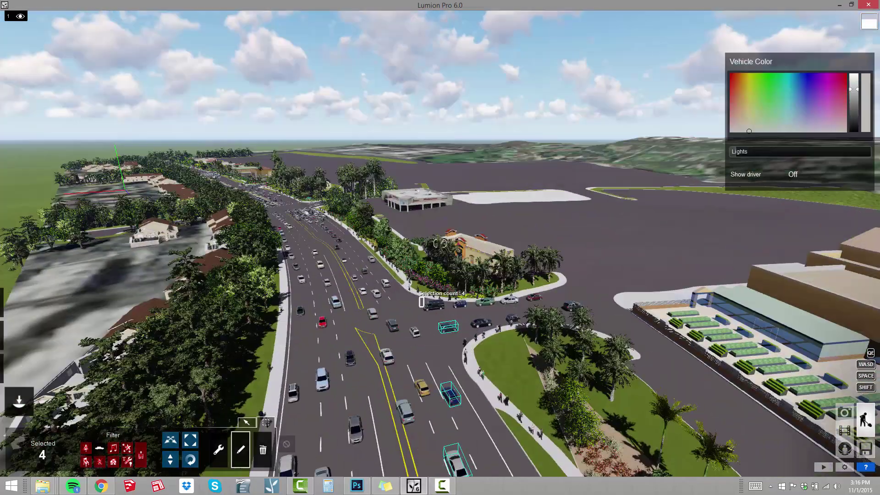
right_click_drag(439, 250, 439, 242)
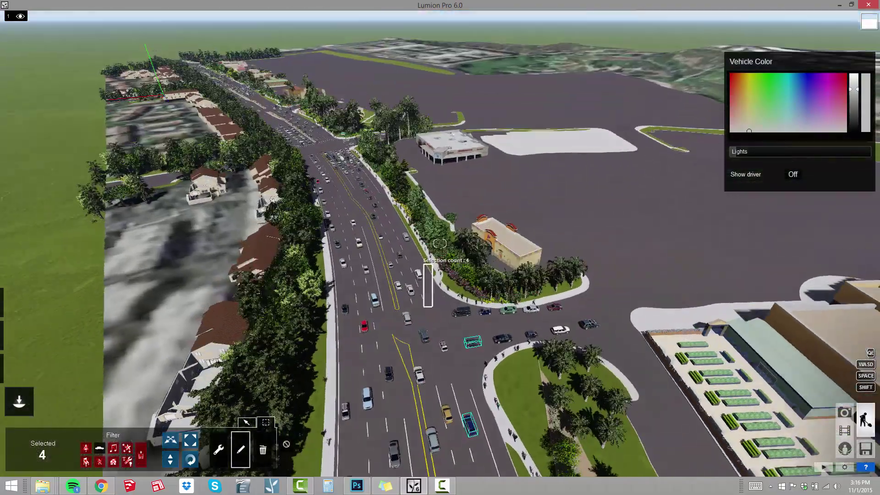
key("w")
right_click_drag(433, 287, 432, 263)
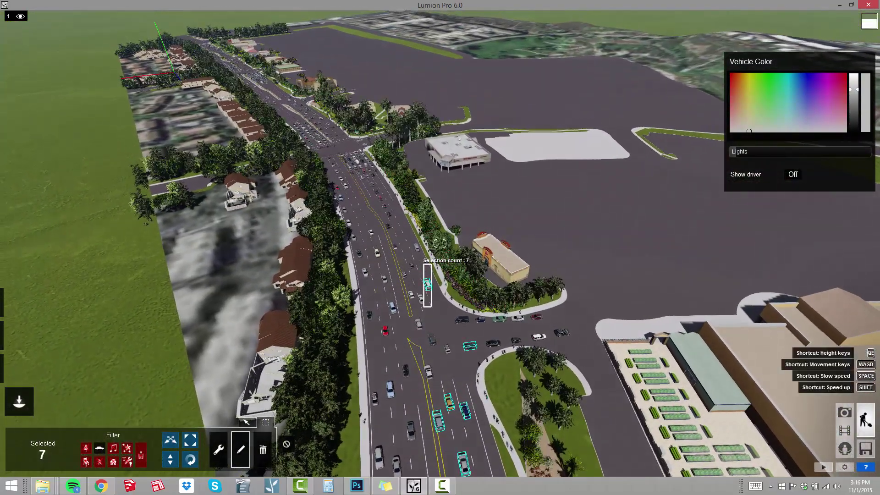
left_click_drag(432, 262, 369, 242)
mouse_move(368, 242)
right_mouse_down()
mouse_move(371, 268)
mouse_move(372, 254)
right_mouse_up()
left_click_drag(371, 254, 401, 341)
left_click_drag(289, 440, 245, 428)
left_click(246, 422)
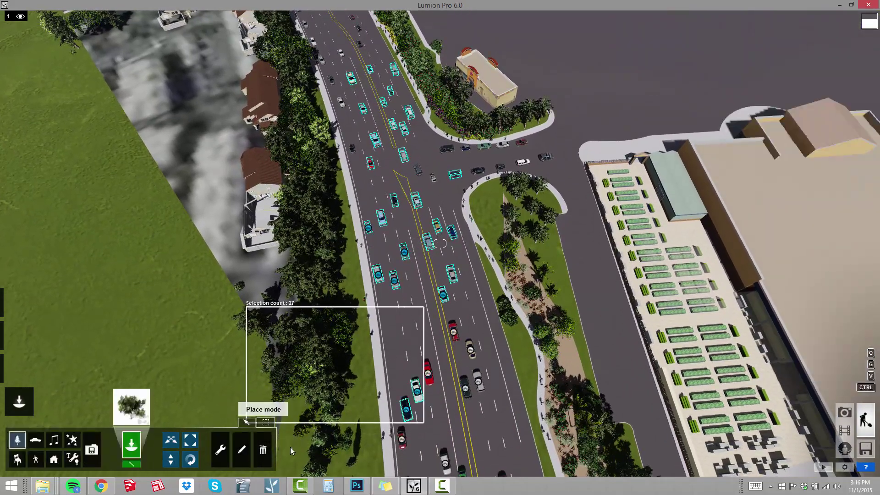
left_click(286, 443)
Step: Examine the traffic, medians and roadside planting along the main road all the way to its far end
right_click_drag(375, 327, 349, 230)
key("w")
key("w")
key("w")
key("q")
key("w")
key("w")
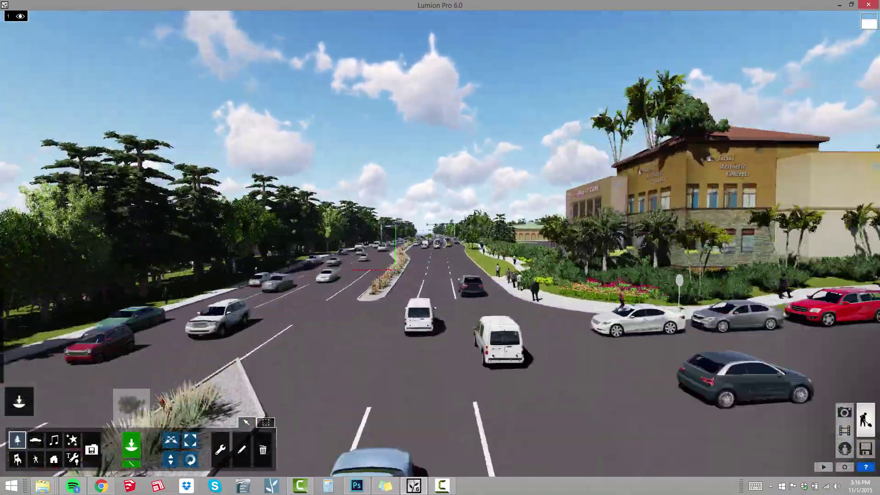
key("w")
right_click_drag(396, 270, 328, 373)
key("w")
key("w")
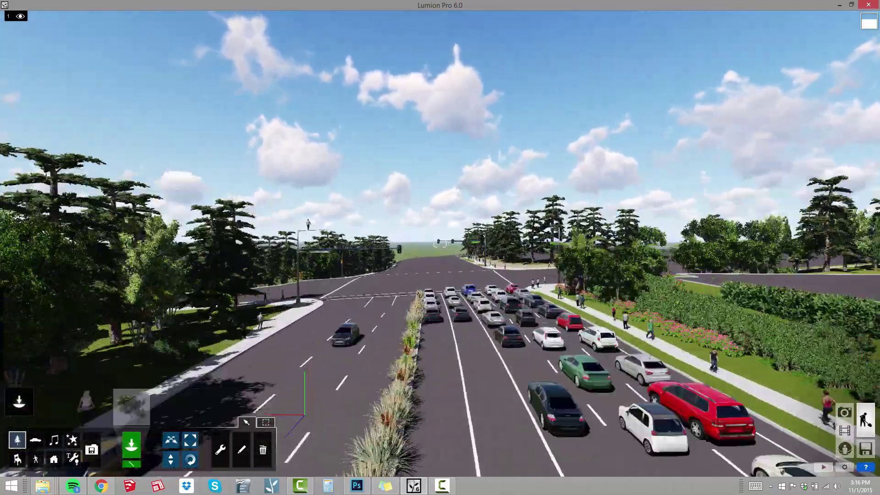
key("w")
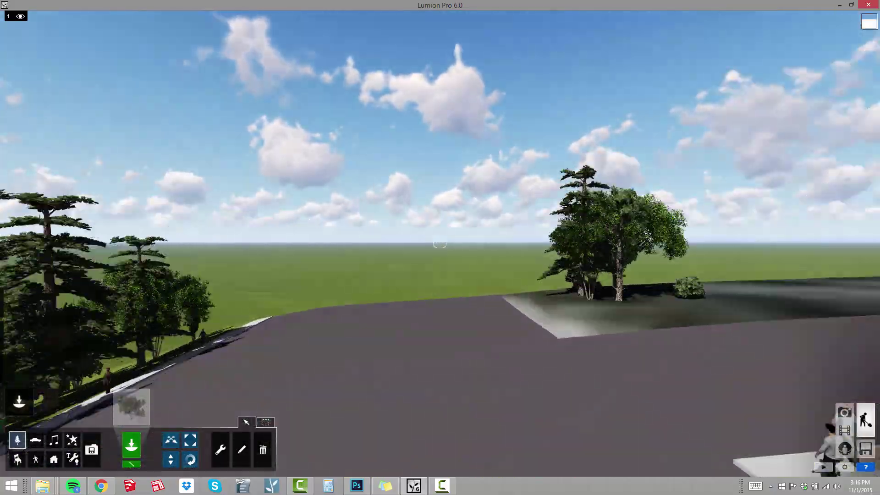
Step: Examine the main road in the opposite direction, including the storefronts, landscaping and queued cars at the intersections
right_click_drag(348, 380, 765, 463)
key("w")
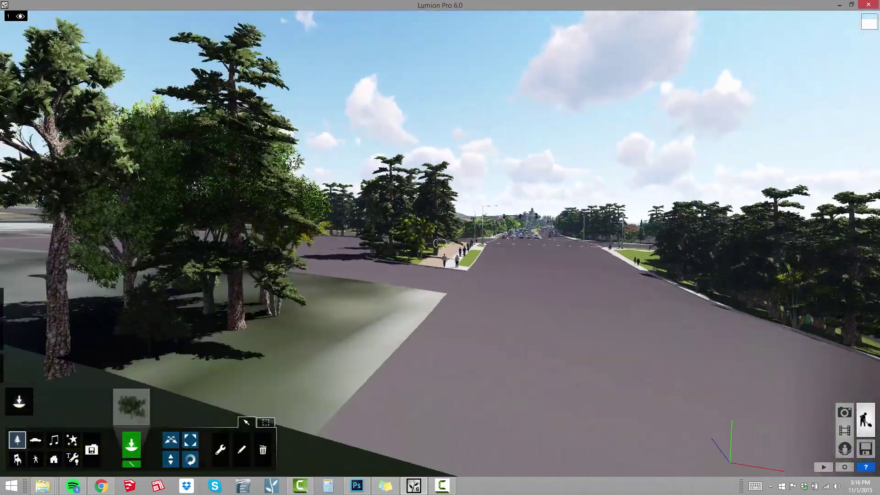
key("w")
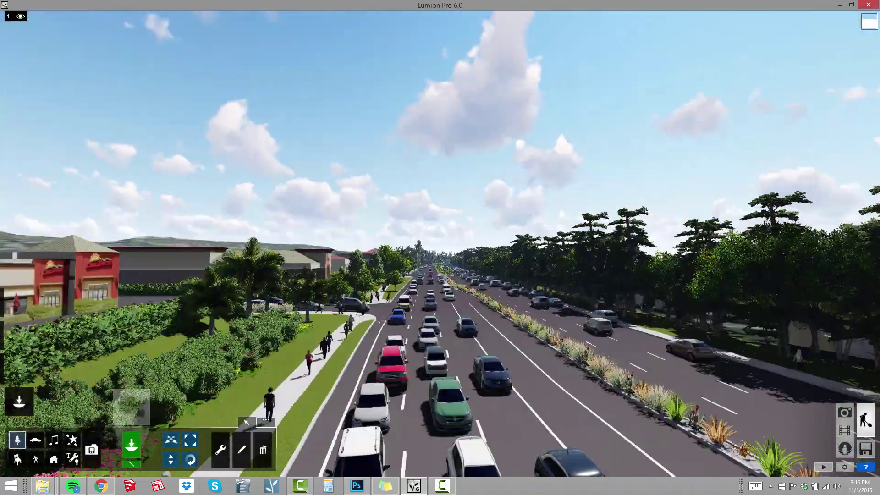
right_click_drag(440, 243, 287, 341)
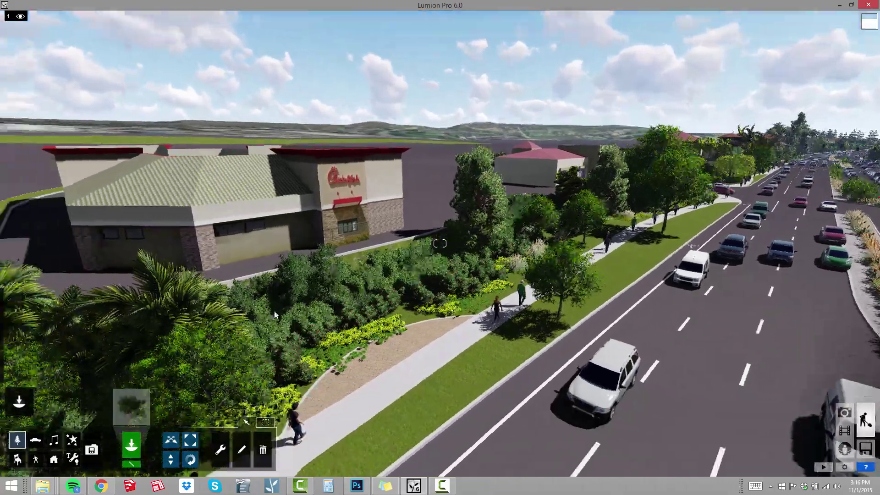
right_click_drag(580, 368, 649, 344)
key("shift+w")
key("w")
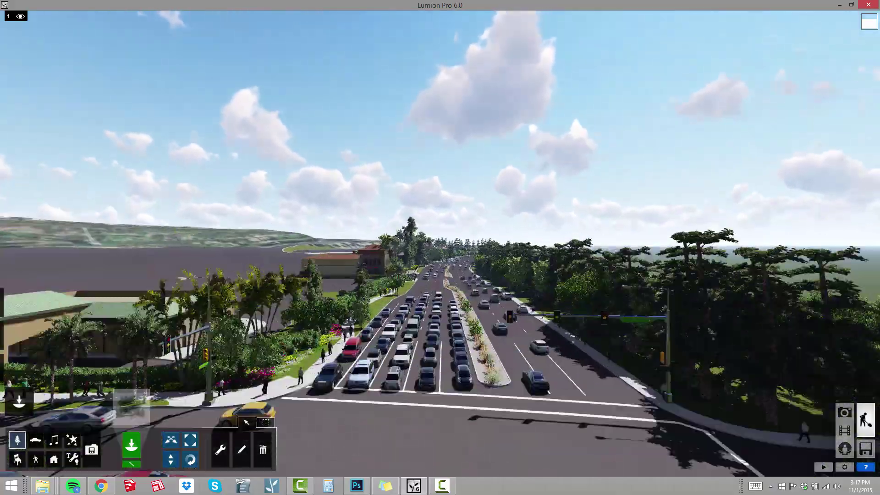
key("w")
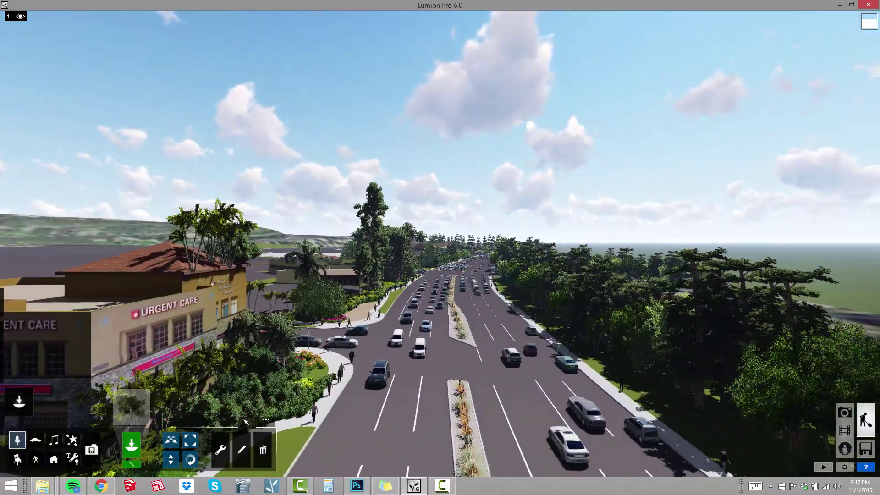
key("w")
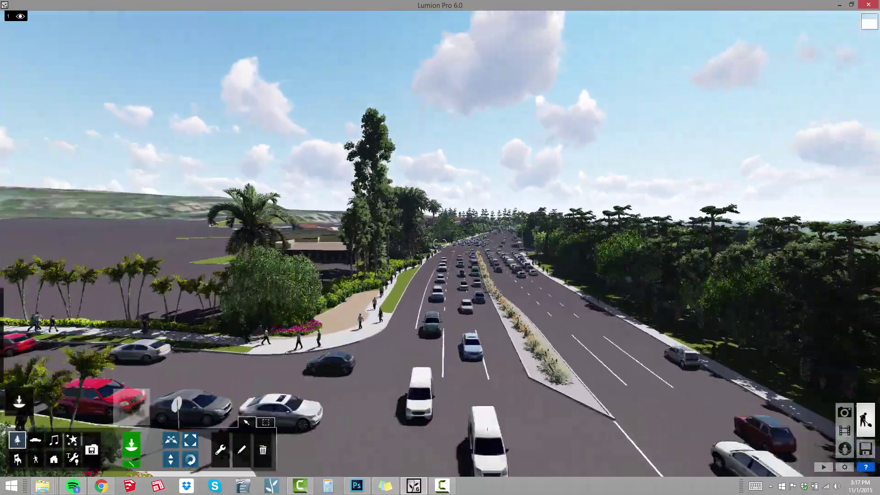
key("w")
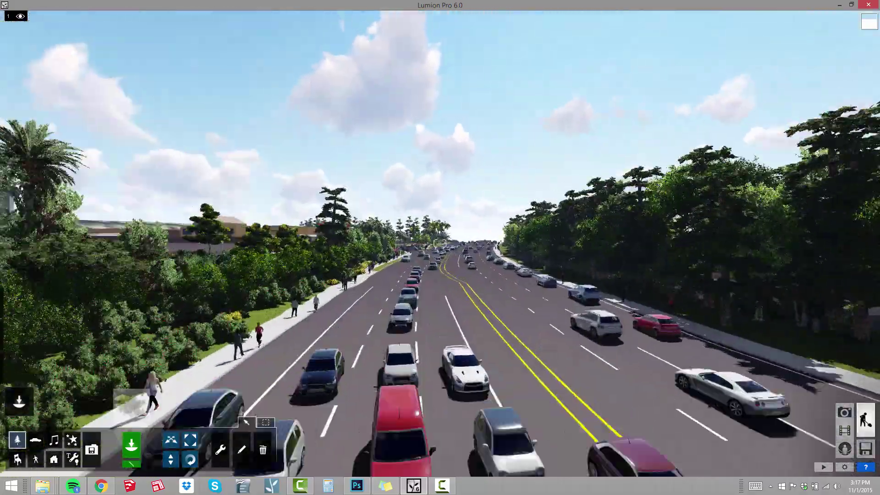
key("w")
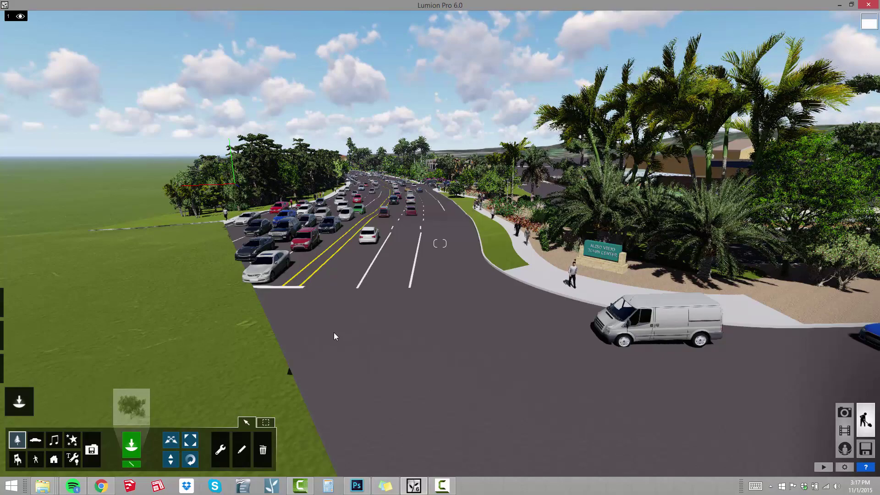
Step: Examine the cars near the road's open end up close, focusing on the silver hatchback
key("w")
right_click_drag(333, 332, 261, 238)
key("w")
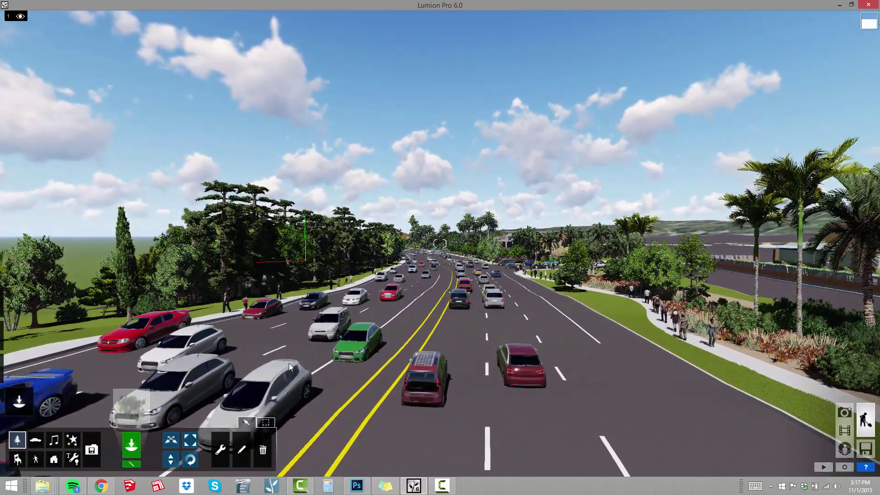
right_click_drag(397, 355, 264, 384)
key("w")
key("w")
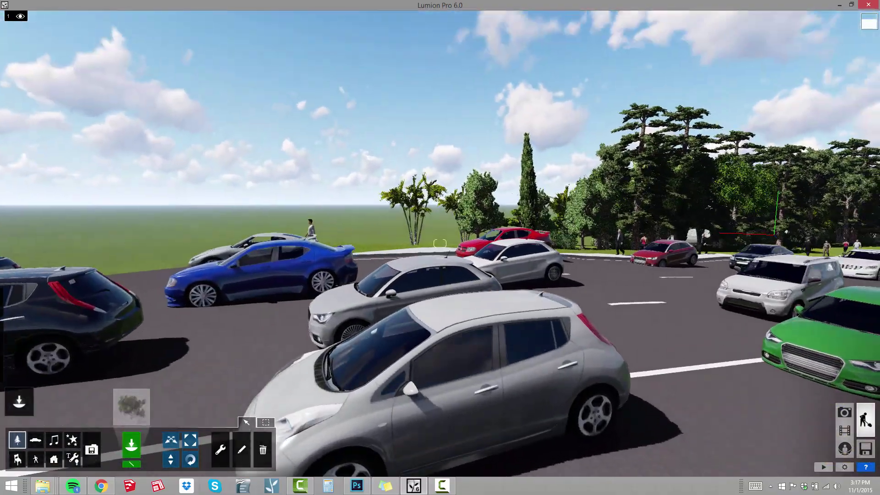
key("w")
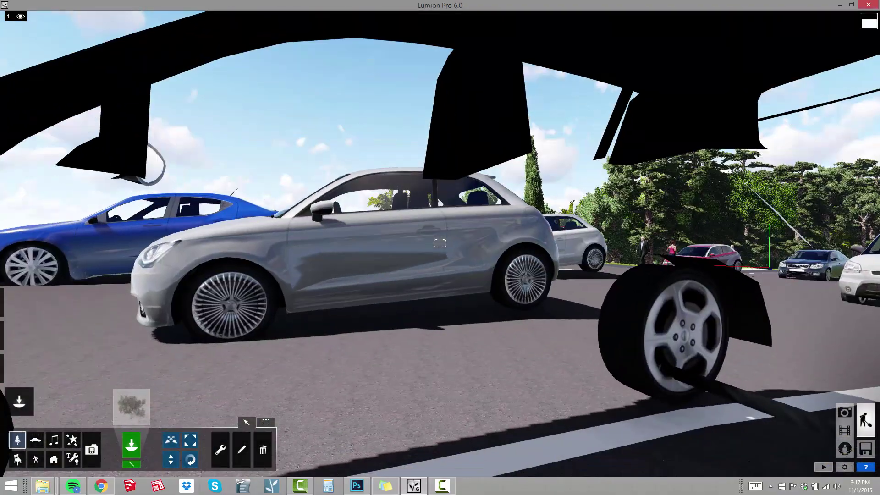
key("s")
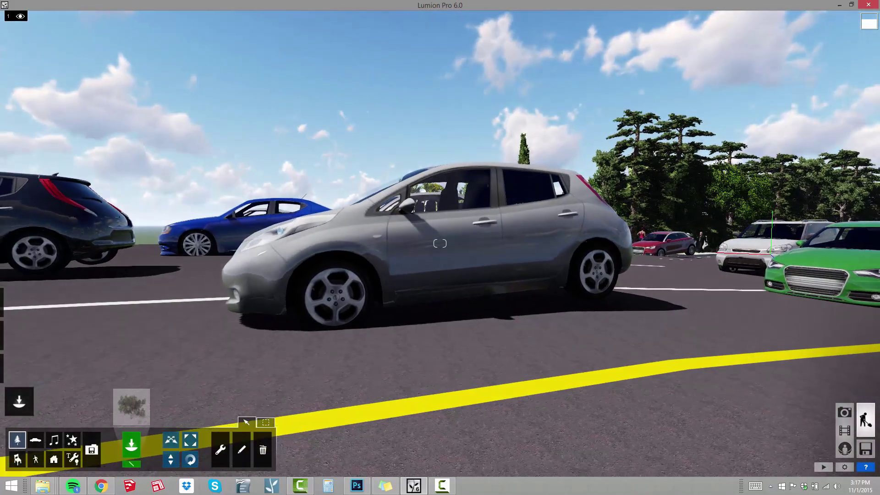
Step: Inspect the vehicles in the lanes from the side, finishing with a close side view of the silver SUV
right_click_drag(440, 243, 364, 265)
key("q")
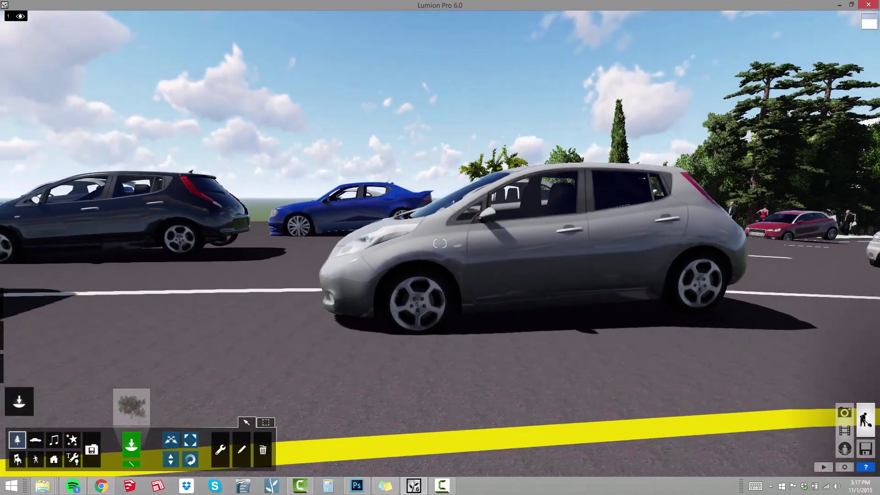
key("d")
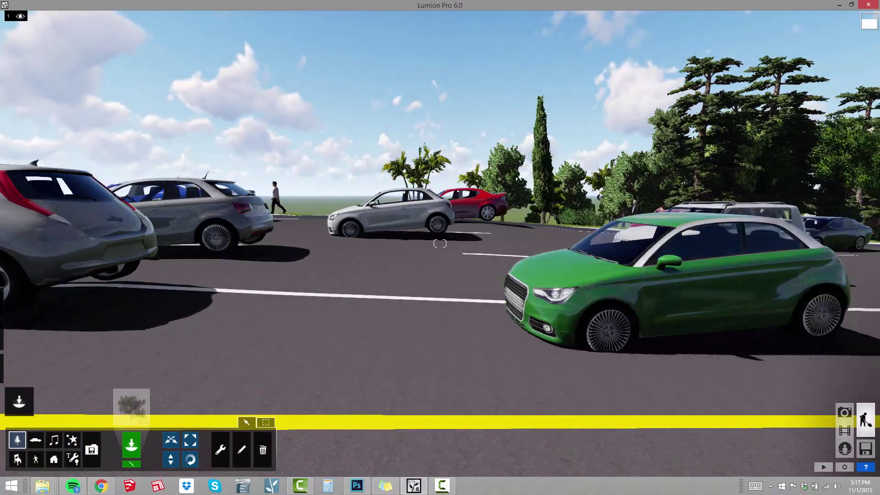
key("d")
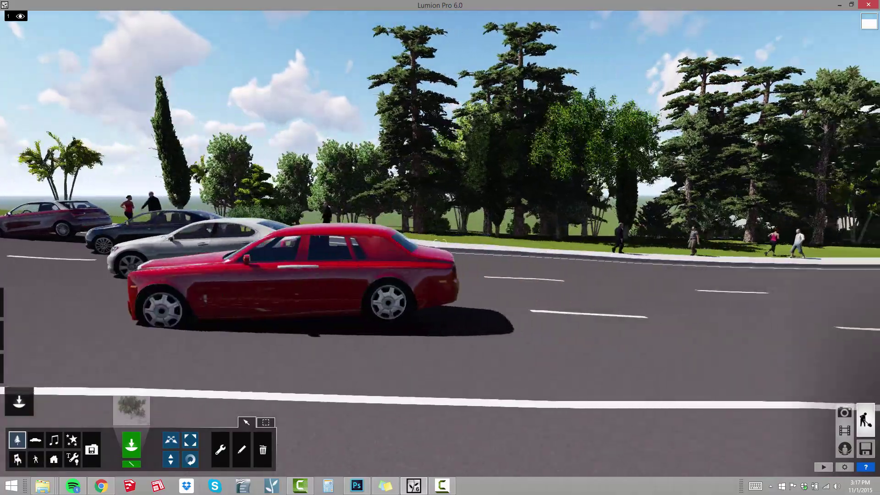
key("d")
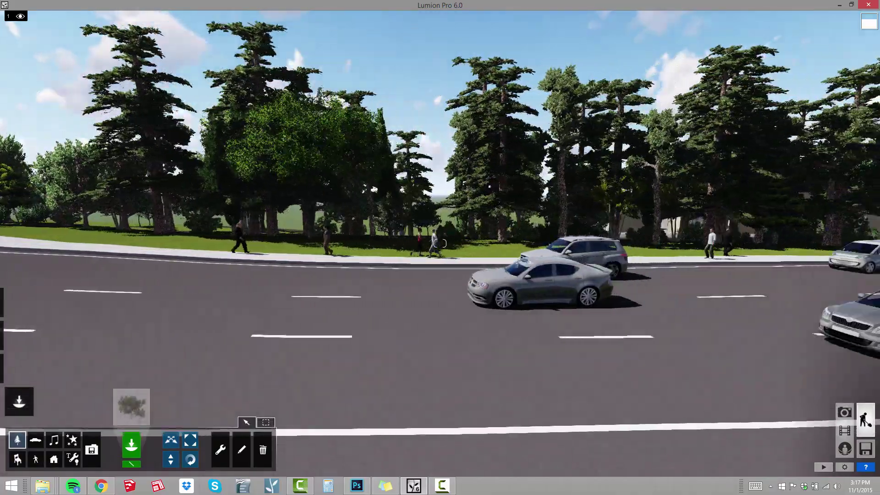
key("d")
key("e")
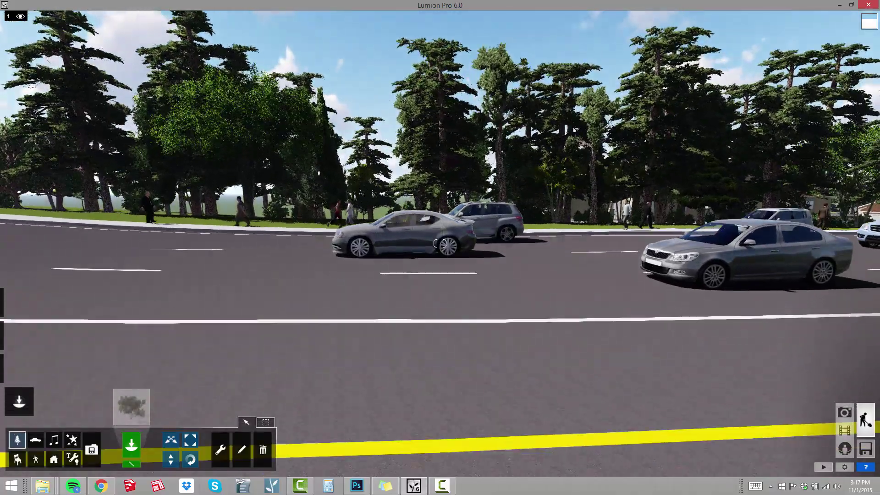
key("d")
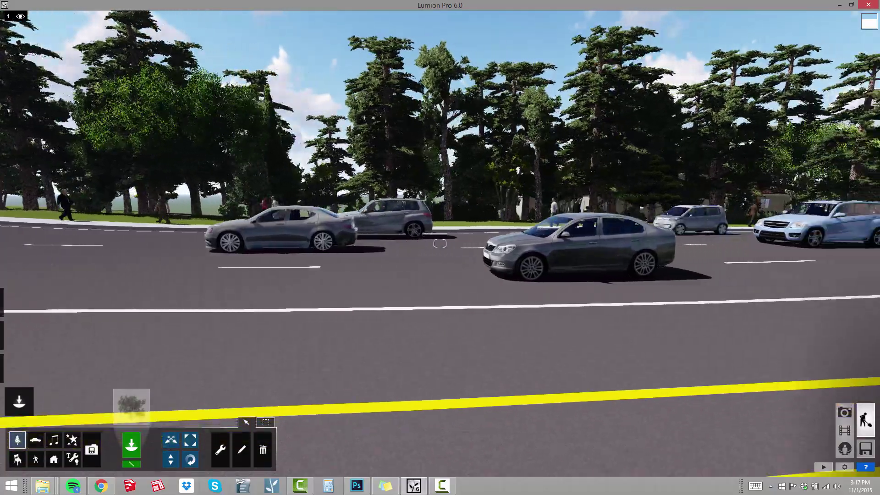
key("d")
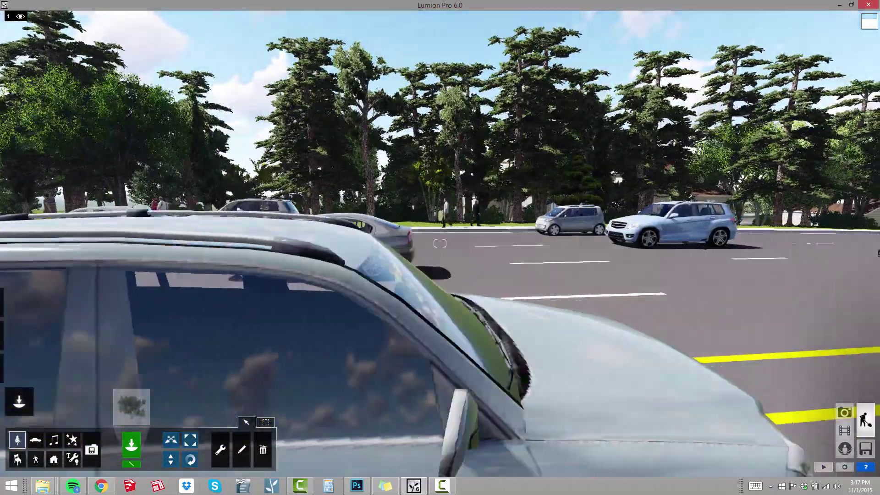
key("d")
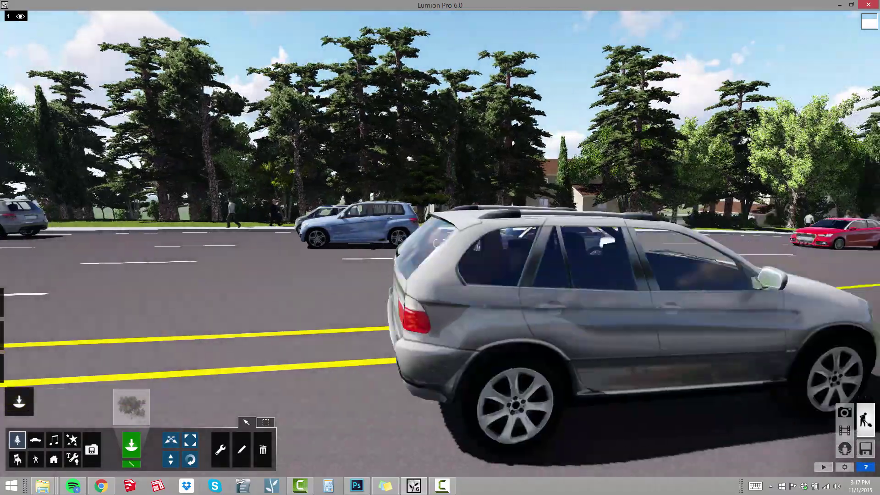
key("d")
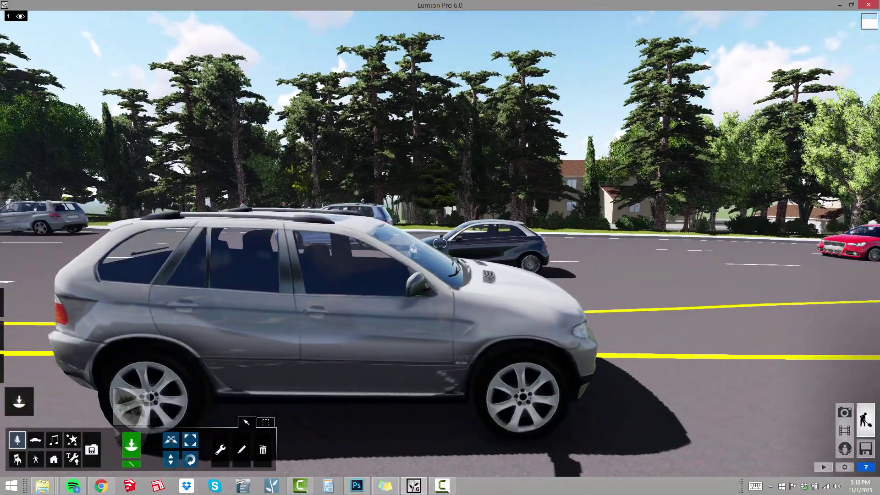
key("a")
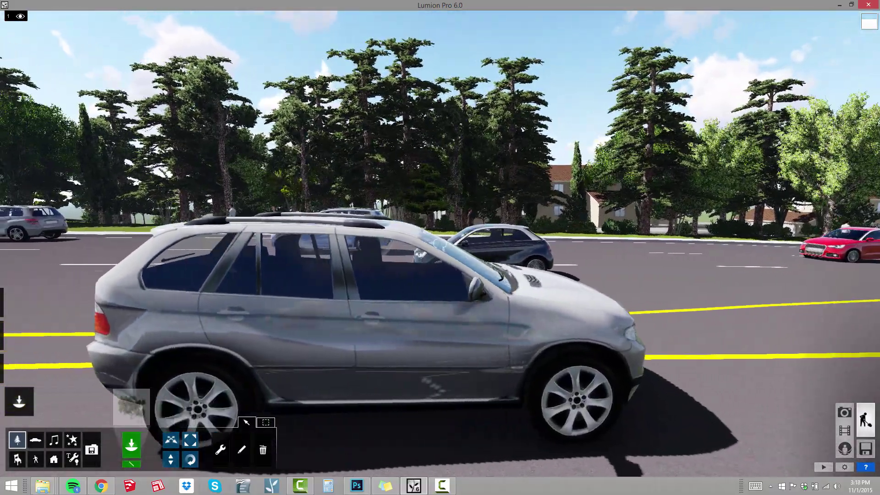
key("e")
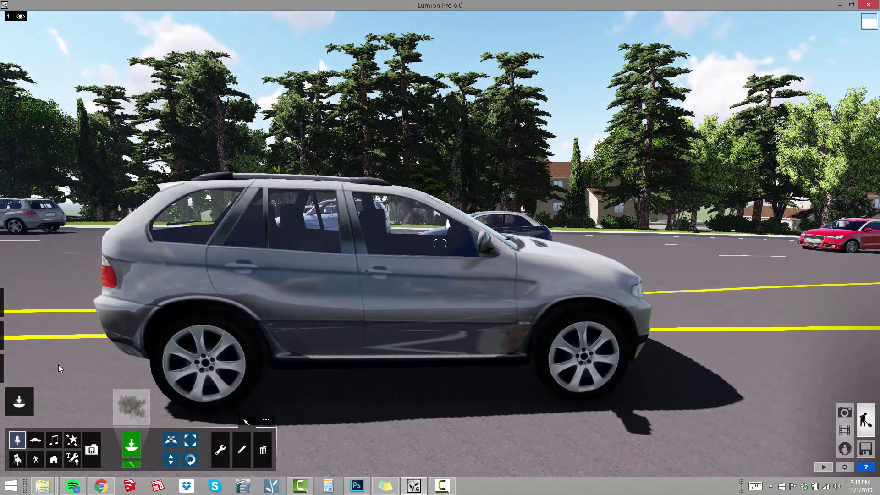
Step: Switch to multi-selection and adjust the category filters so that only vehicles can be selected
mouse_move(19, 402)
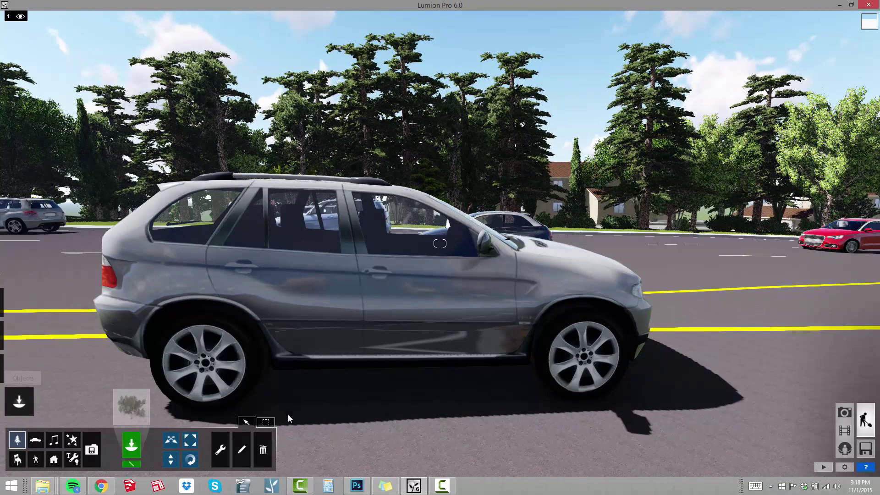
left_click(266, 423)
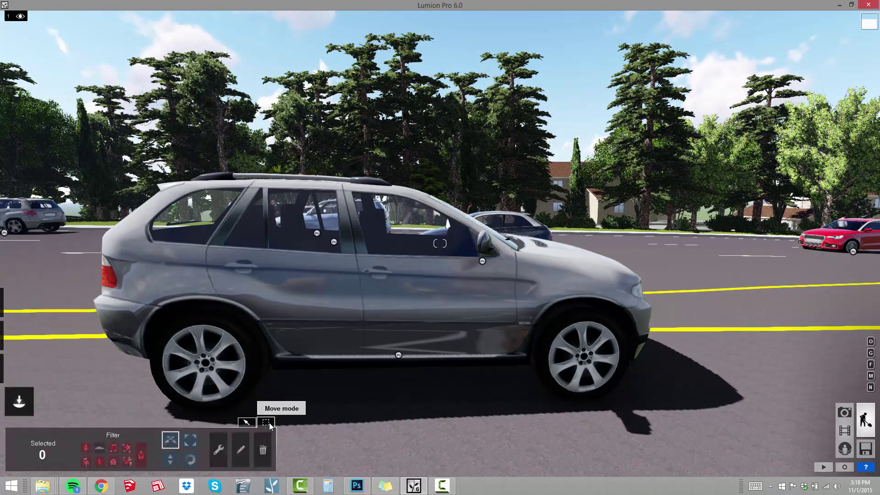
left_click(88, 462)
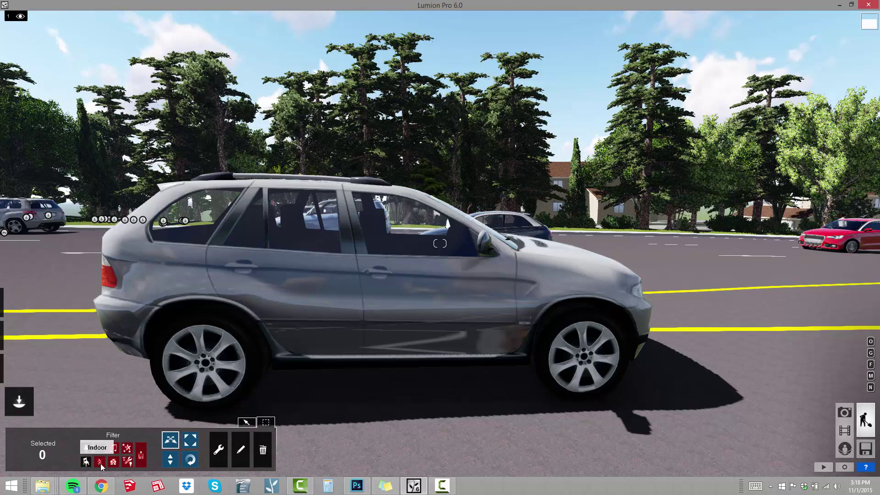
left_click(132, 449)
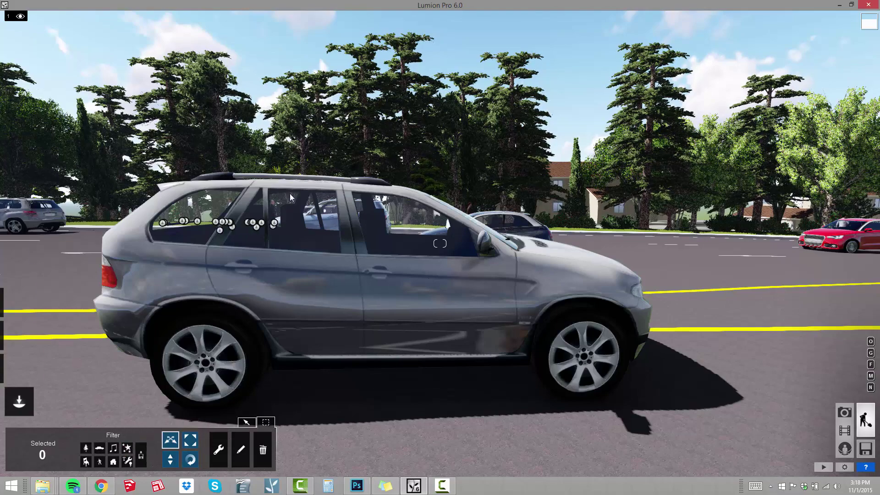
left_click(86, 461)
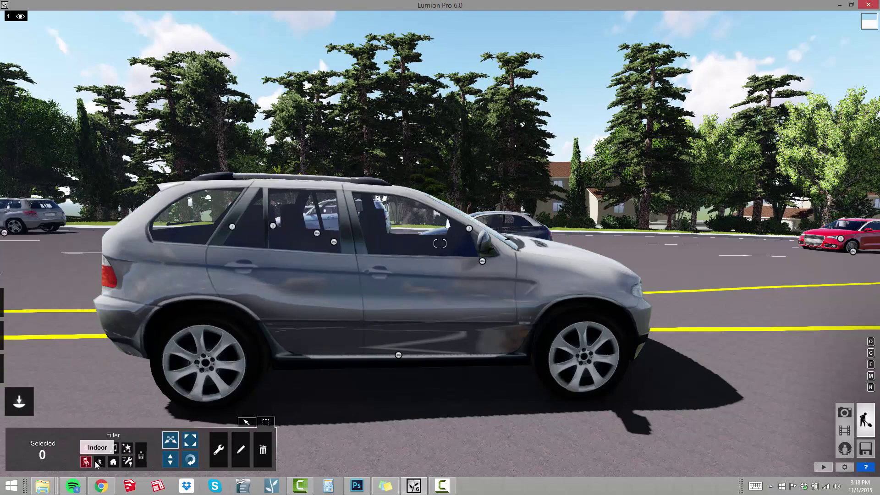
left_click(99, 461)
left_click(113, 461)
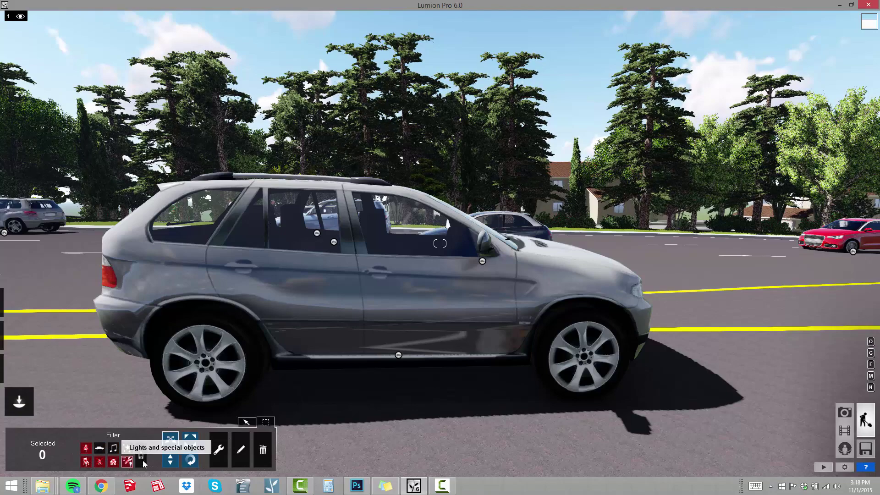
left_click(140, 463)
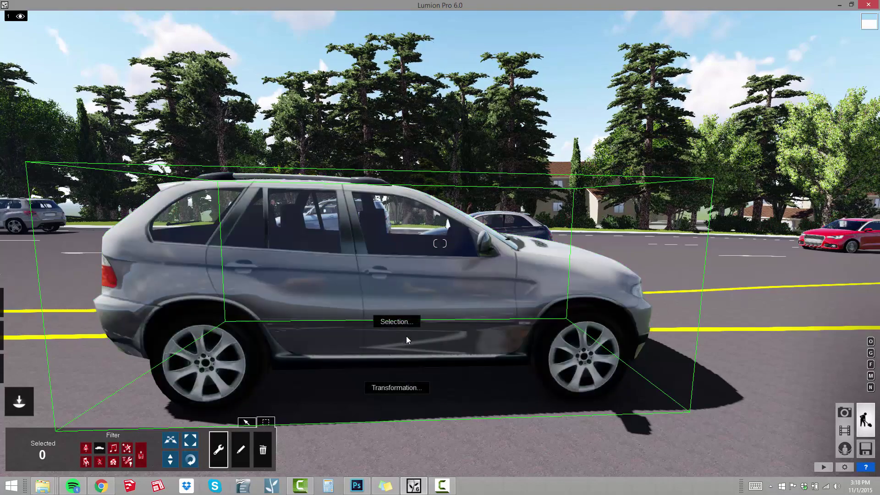
Step: Select all objects in the silver SUV's category and turn on Show driver for the selected vehicles
left_click(393, 322)
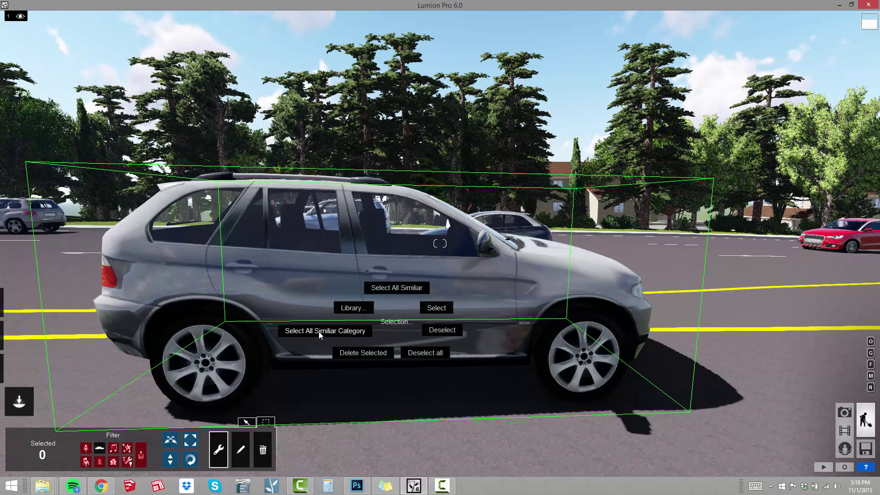
left_click(345, 332)
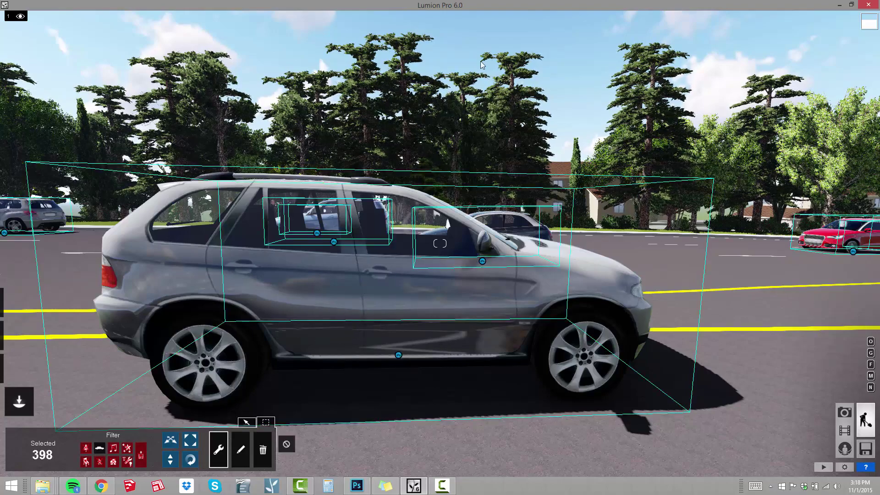
right_click_drag(375, 265, 429, 237)
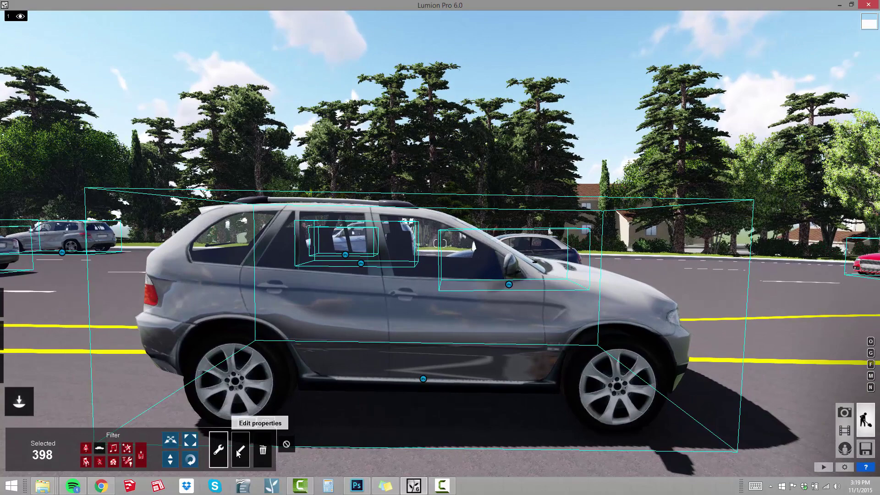
left_click(237, 452)
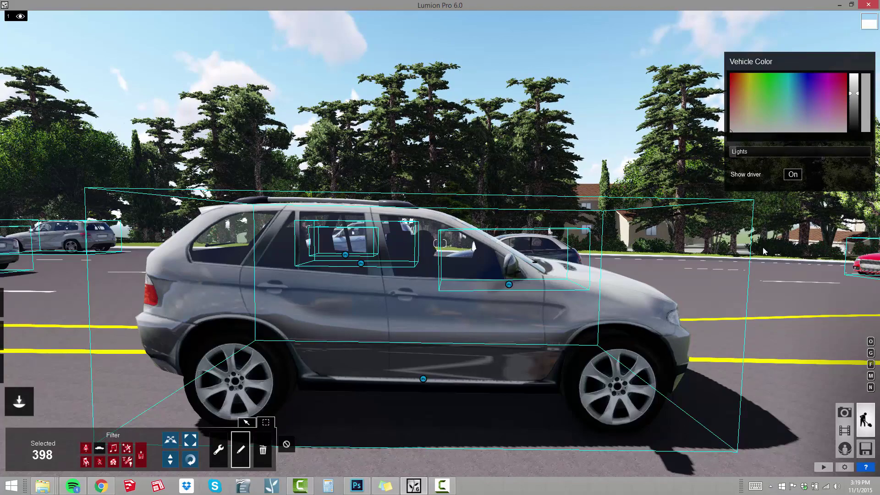
Step: Inspect the selected vehicles along the road up close, checking for drivers behind their windows
key("w")
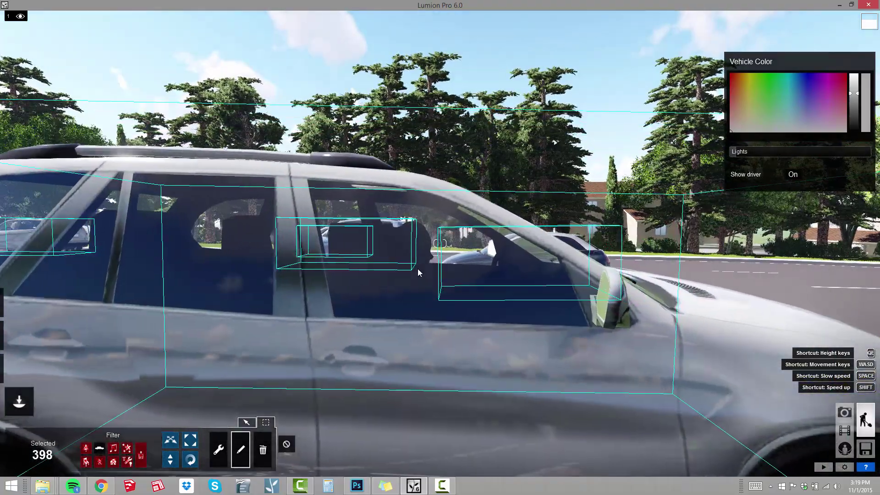
key("d")
key("d")
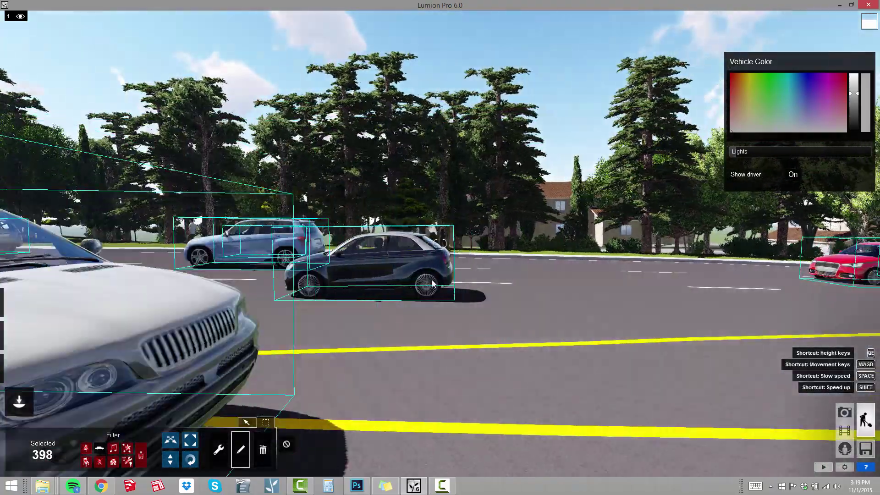
key("d")
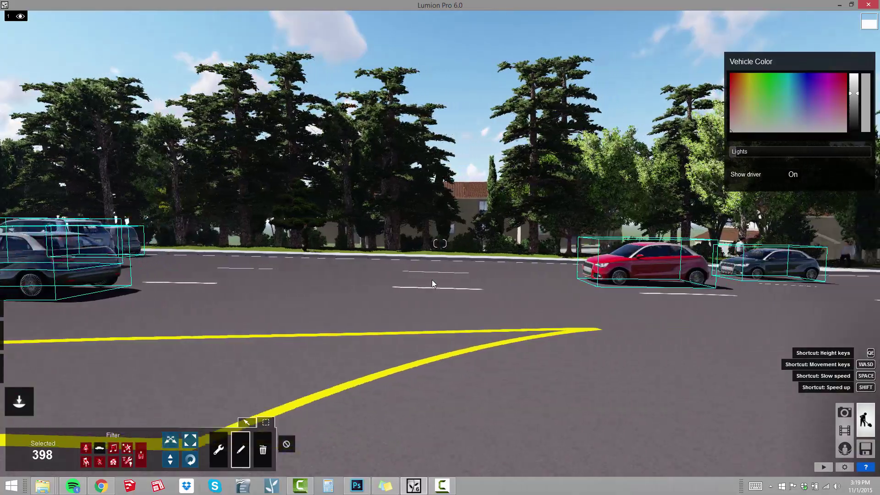
key("d")
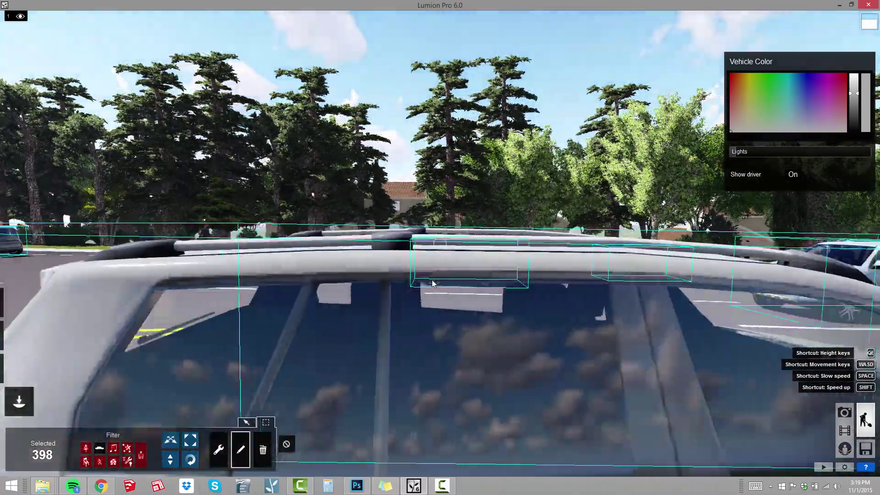
key("d")
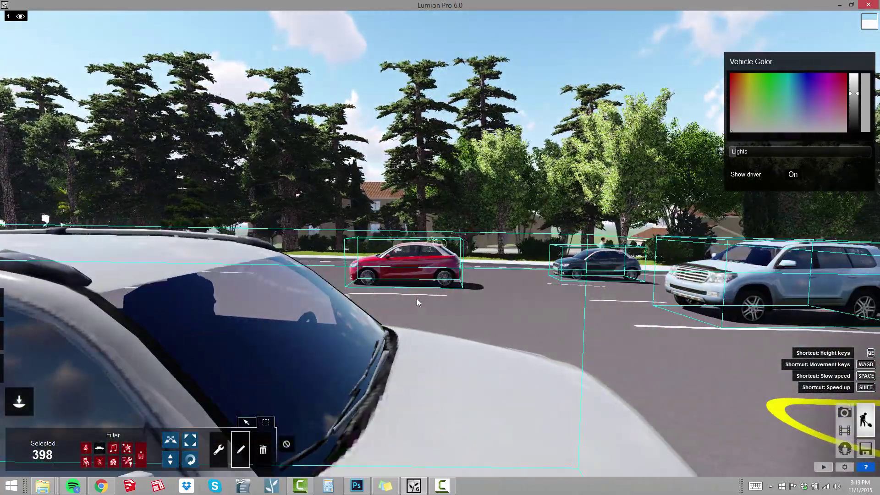
key("d")
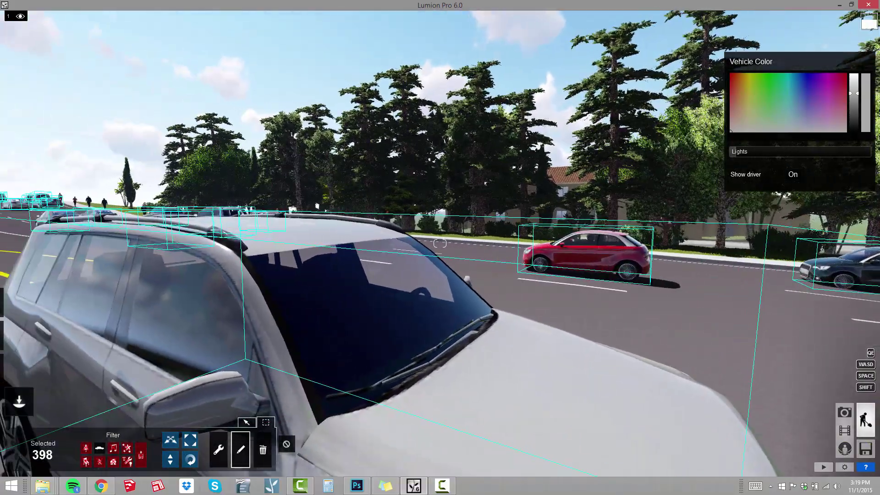
key("d")
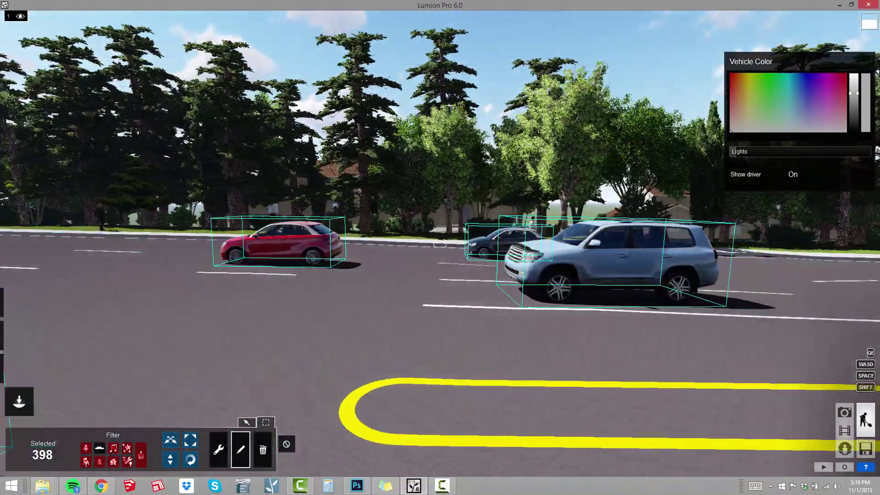
key("d")
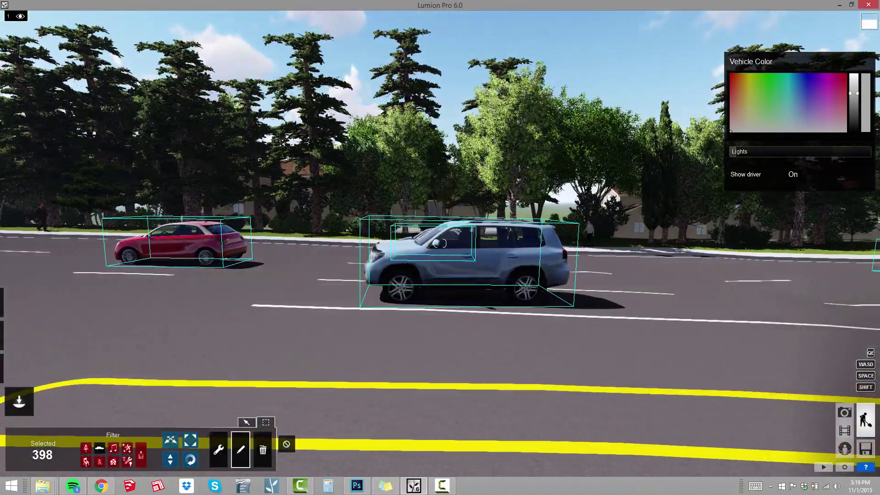
key("d")
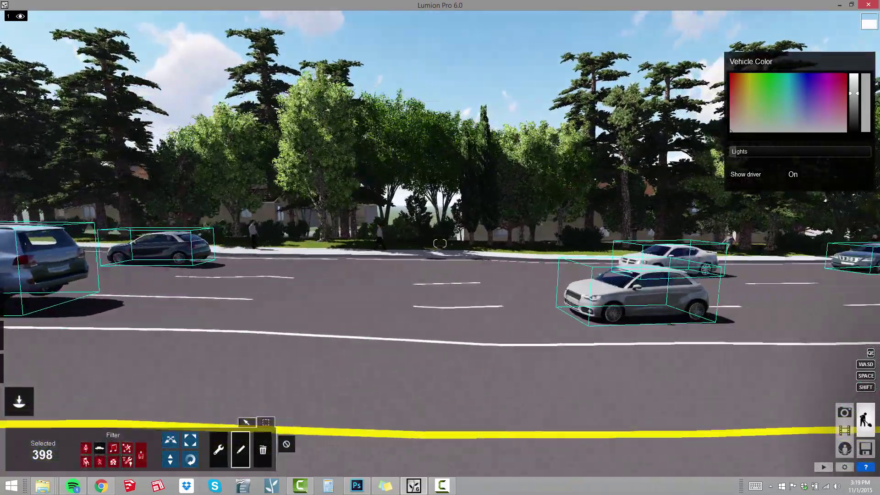
right_click_drag(284, 293, 404, 309)
key("w")
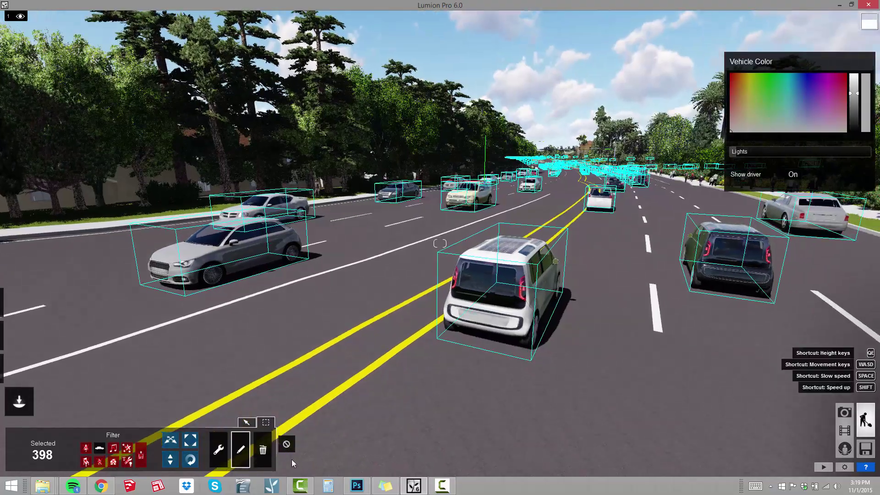
Step: Clear the selection of vehicles
left_click(287, 445)
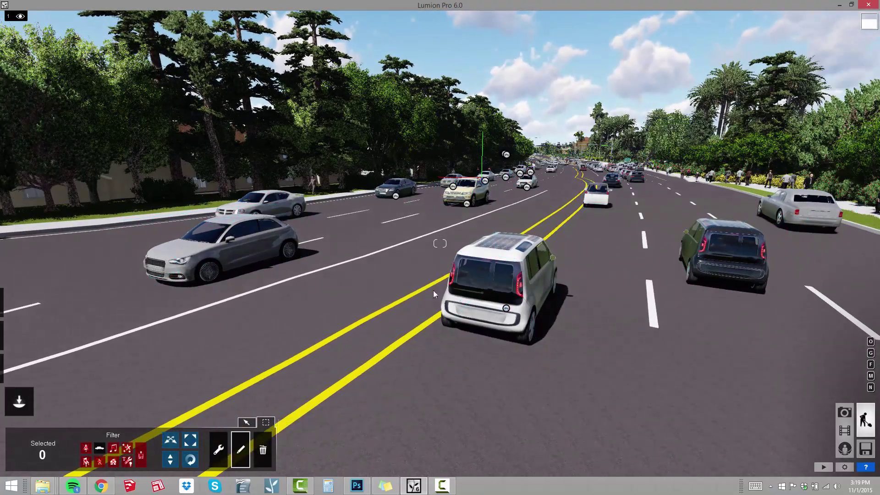
right_click_drag(433, 290, 433, 290)
right_click_drag(440, 243, 439, 243)
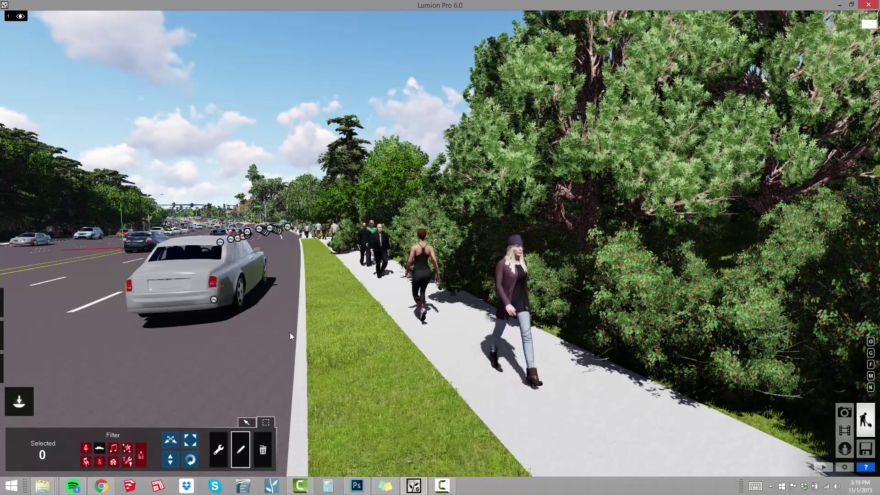
Step: Limit the filter to people and select all objects in the category of the sidewalk pedestrian in black sportswear
left_click(242, 448)
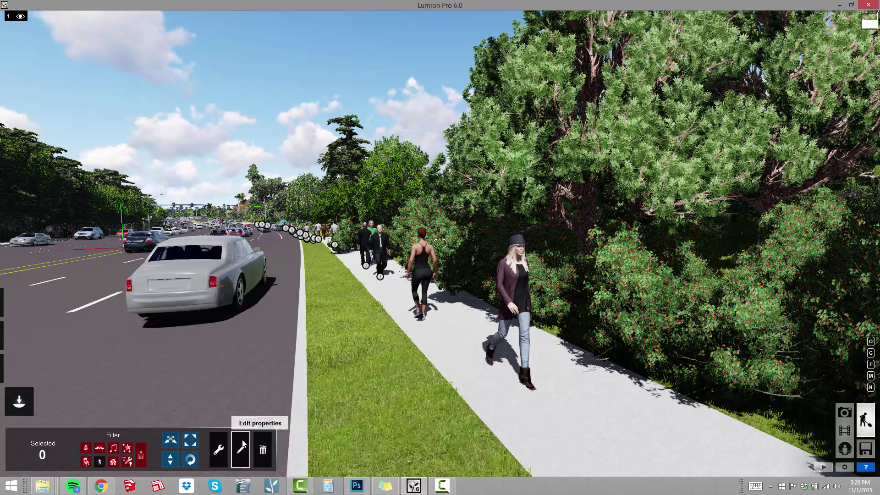
left_click(218, 449)
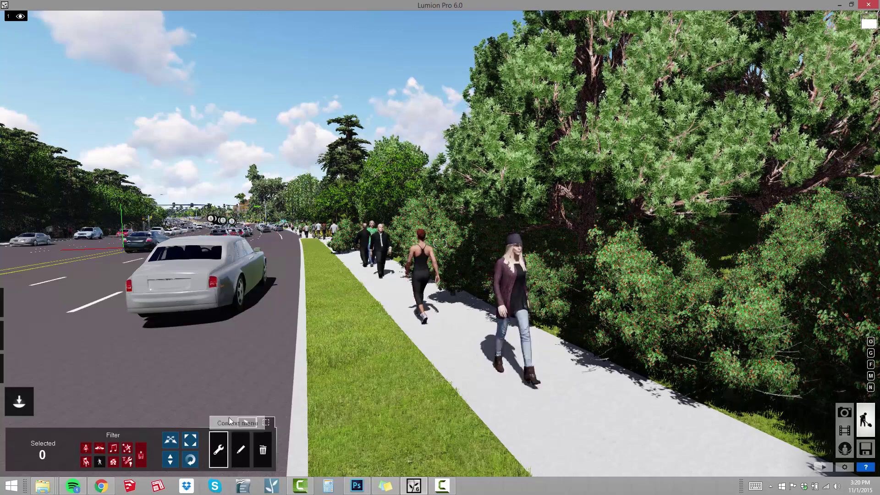
left_click(422, 320)
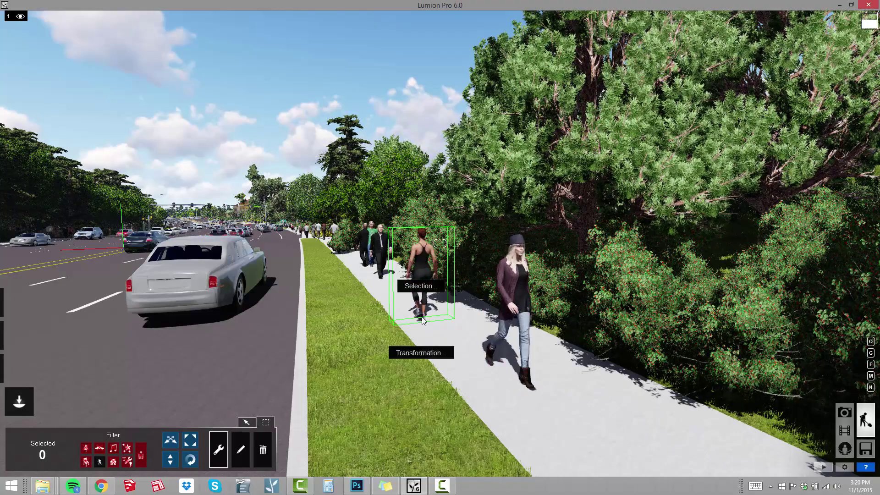
left_click(422, 286)
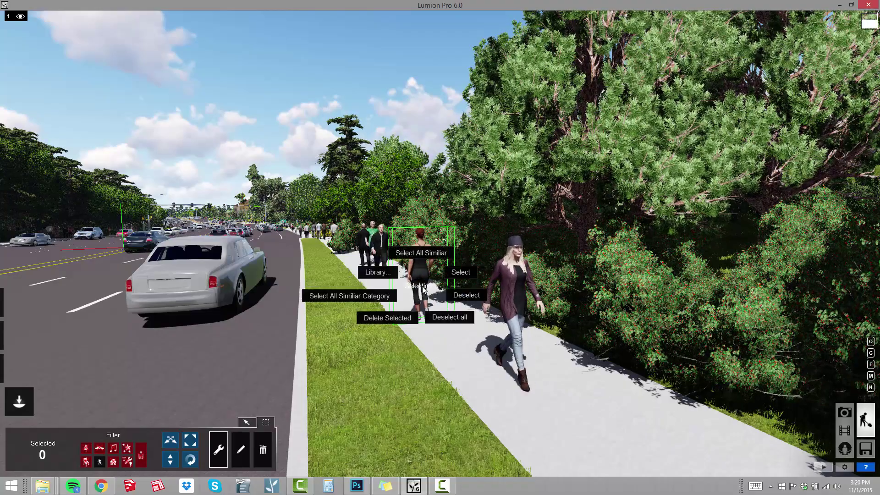
left_click(363, 296)
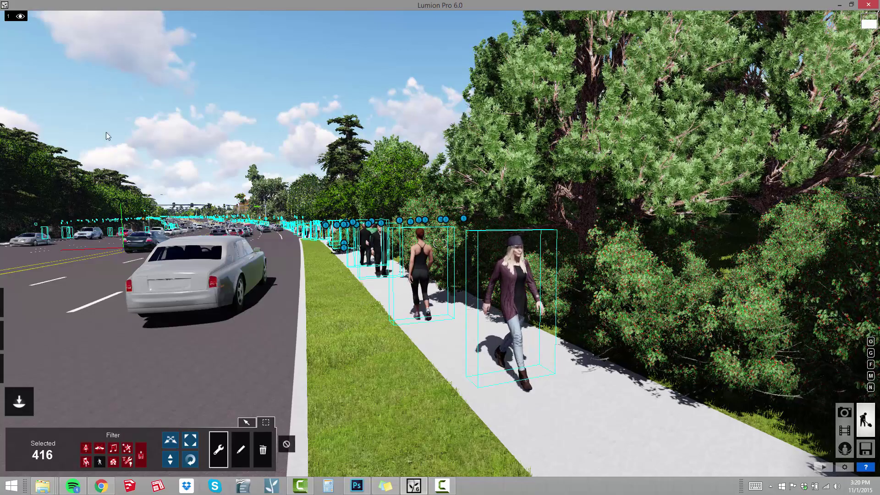
Step: Lower the Coloring of all selected people to its minimum for solid black silhouettes, and clear the selection
left_click(241, 450)
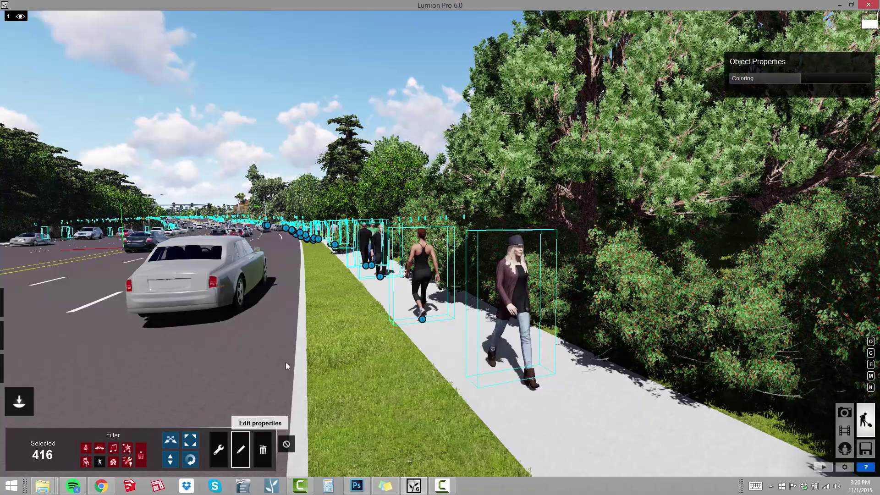
left_click_drag(801, 78, 865, 80)
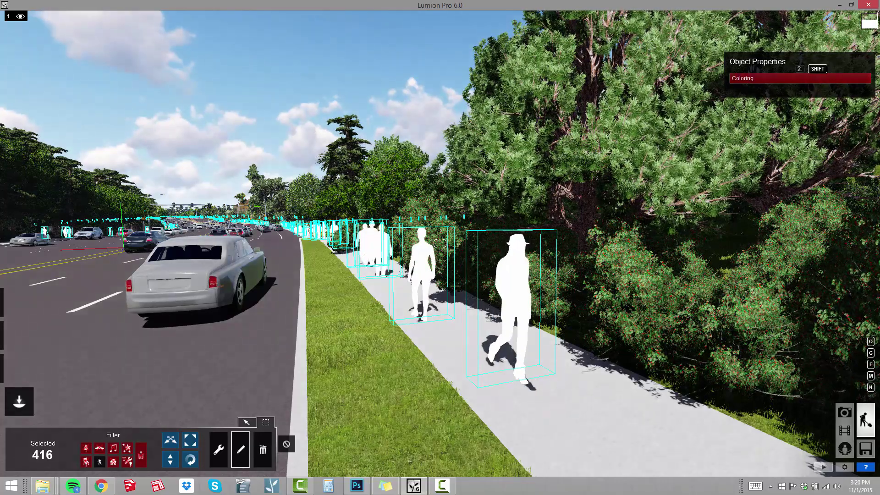
left_click_drag(708, 77, 688, 76)
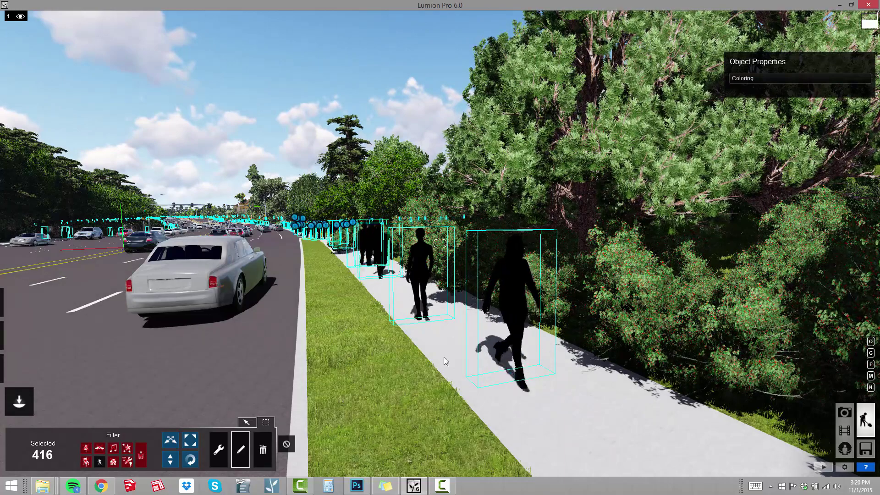
left_click(287, 445)
right_click_drag(375, 332, 293, 374)
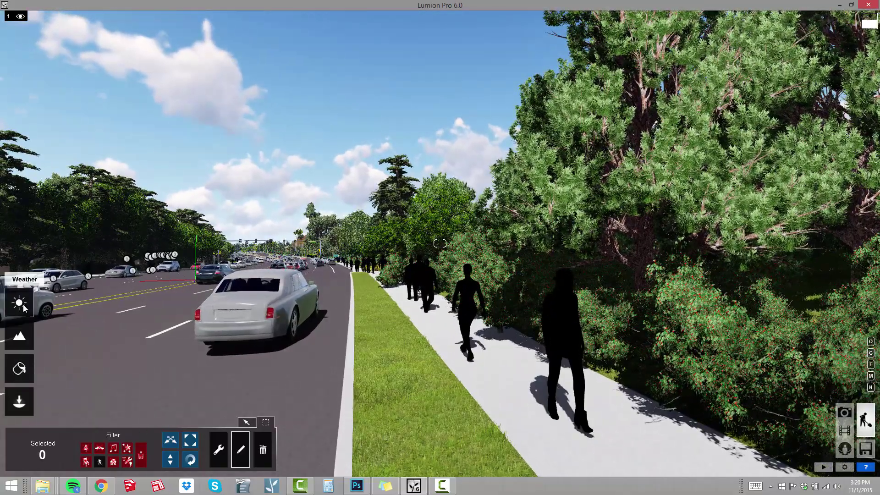
Step: Open the weather settings and examine the black pedestrian silhouettes and traffic along the road
left_click(19, 302)
right_click_drag(291, 400, 205, 440)
key("w")
key("w")
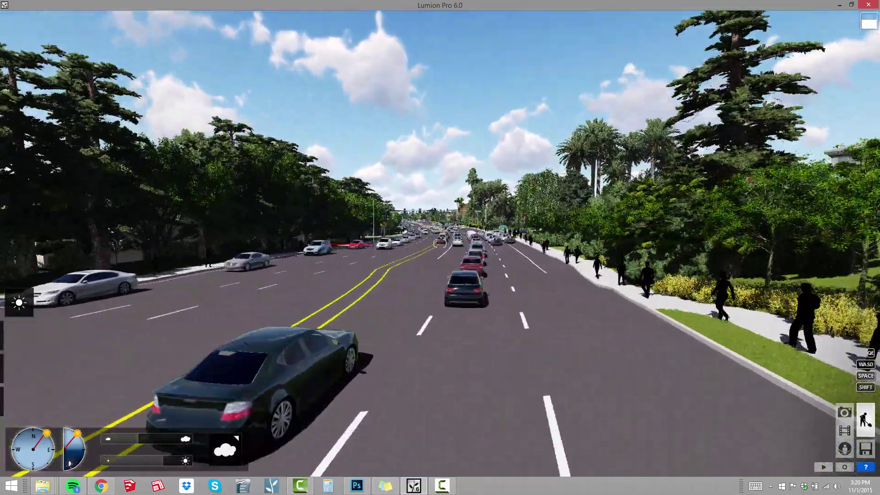
key("w")
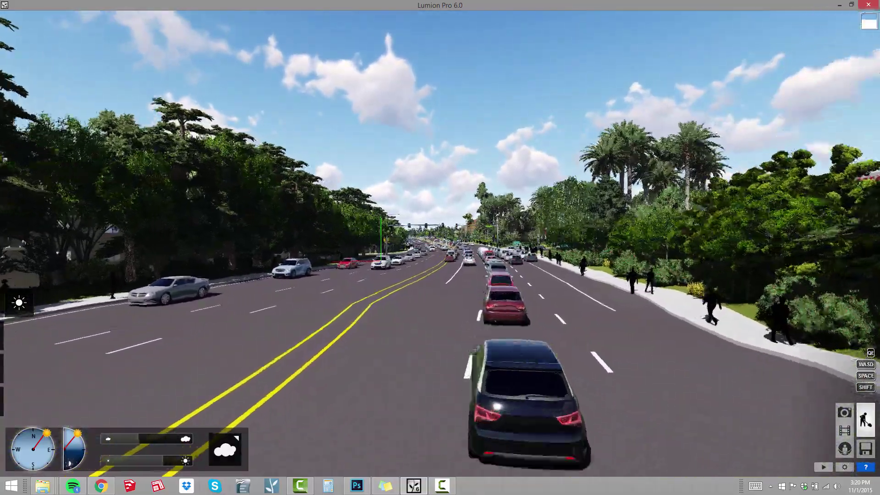
key("w")
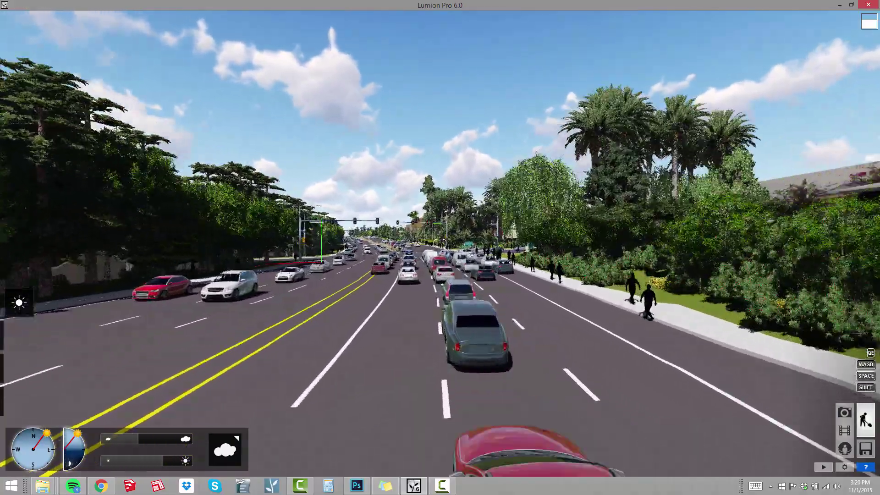
Step: Travel forward along the road through the intersection and past the planted median to review the edited vehicles and pedestrian silhouettes
key("w")
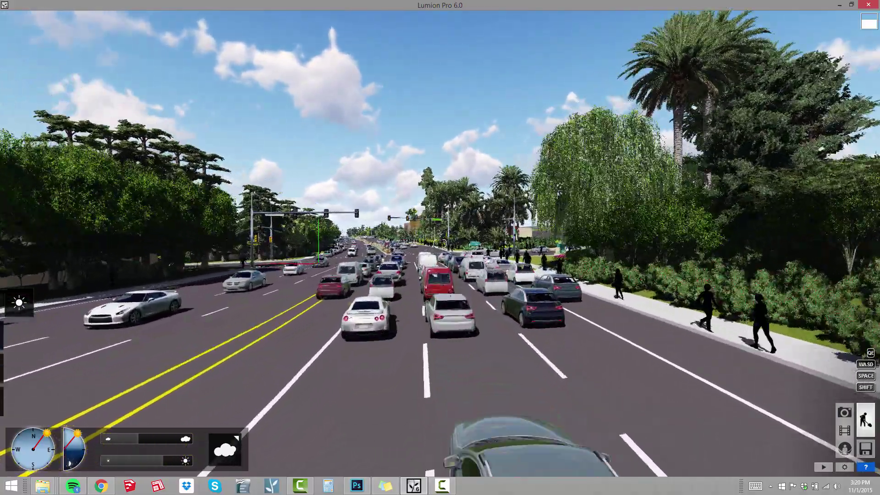
key("w")
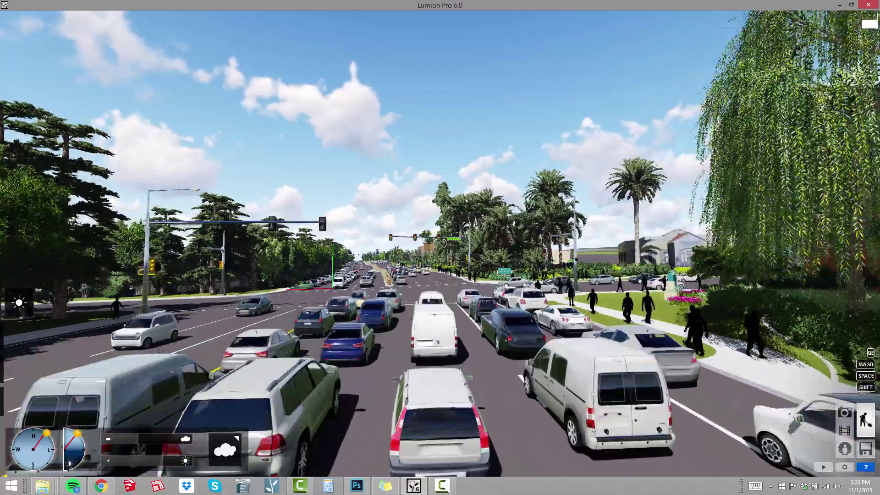
key("w")
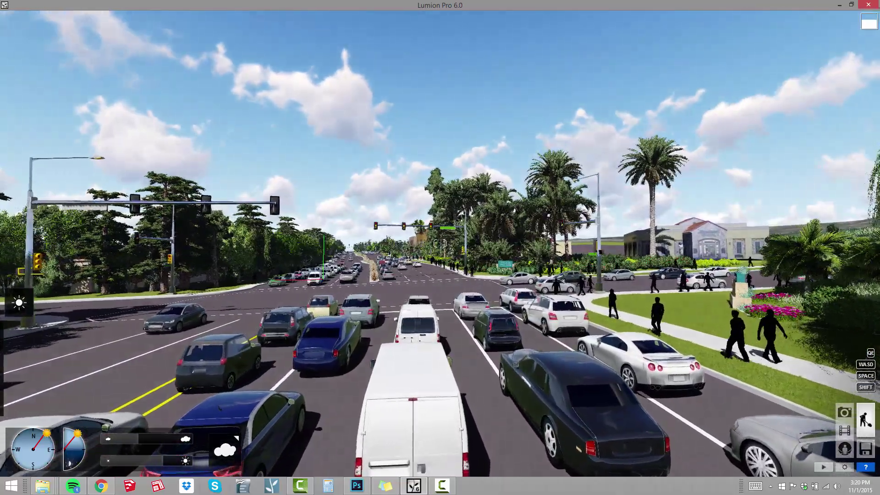
key("w")
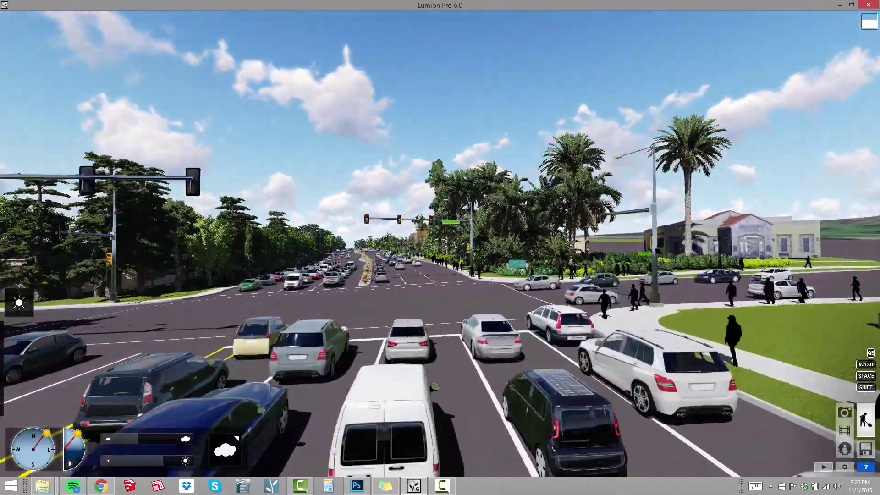
key("w")
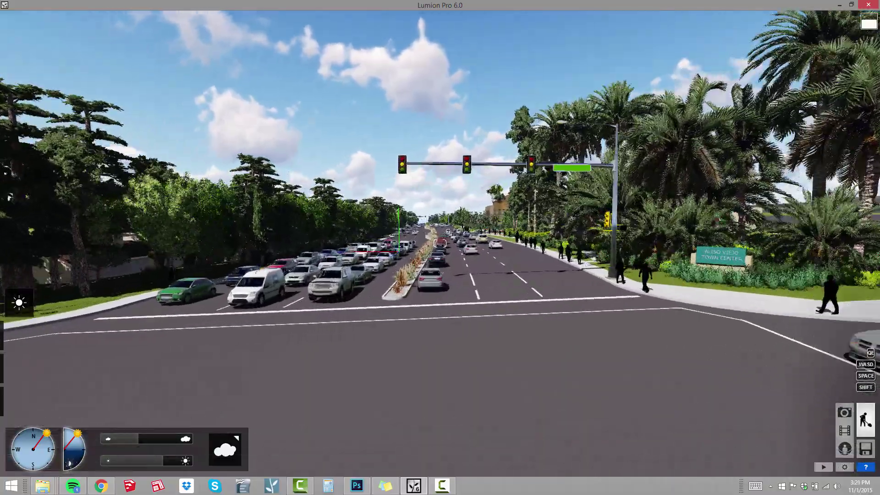
key("w")
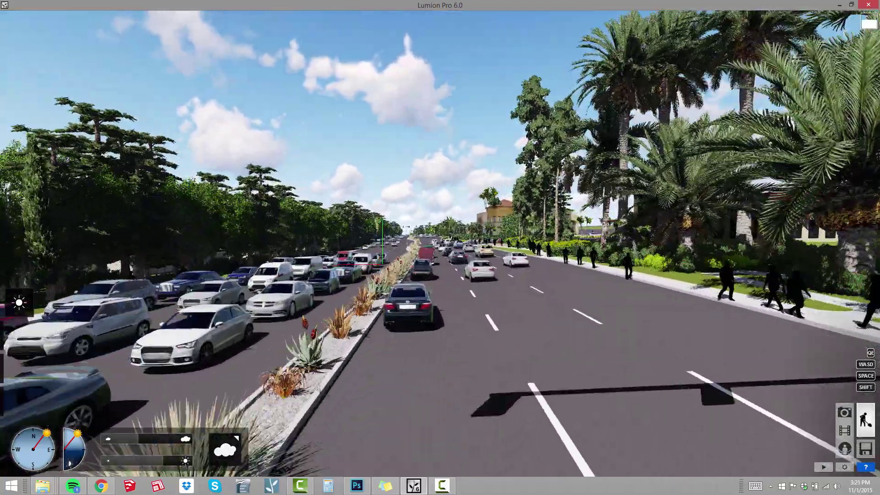
key("w")
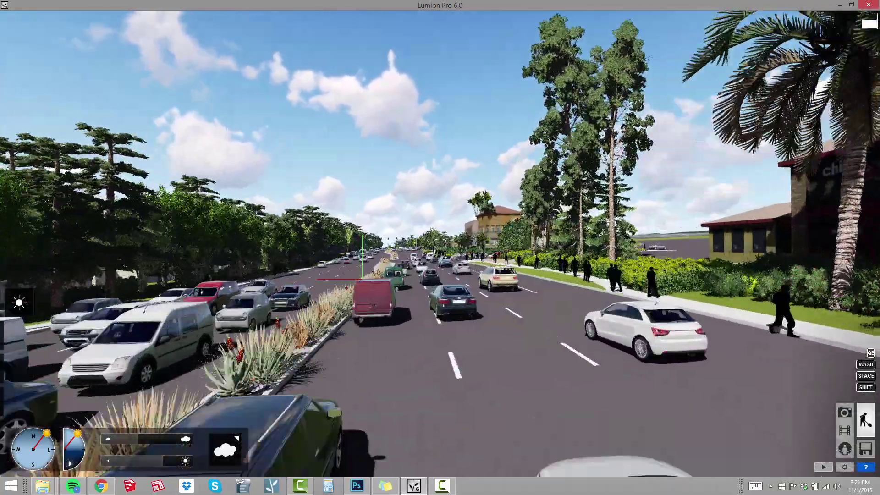
key("w")
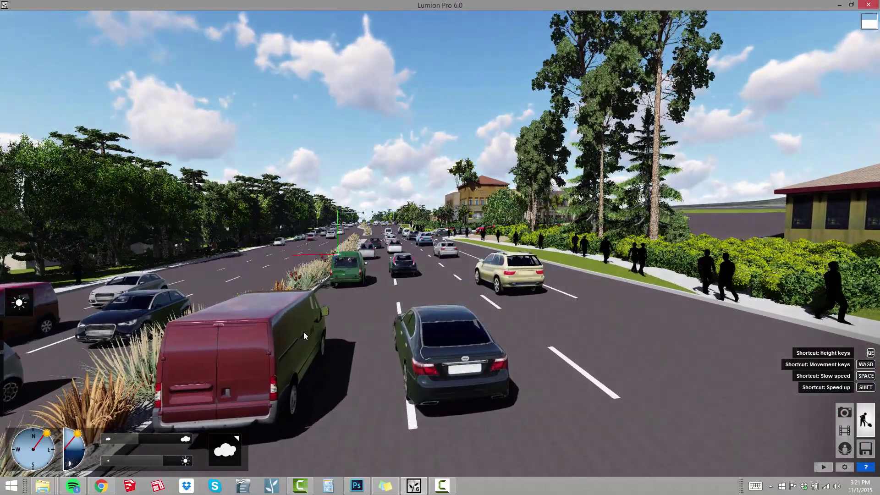